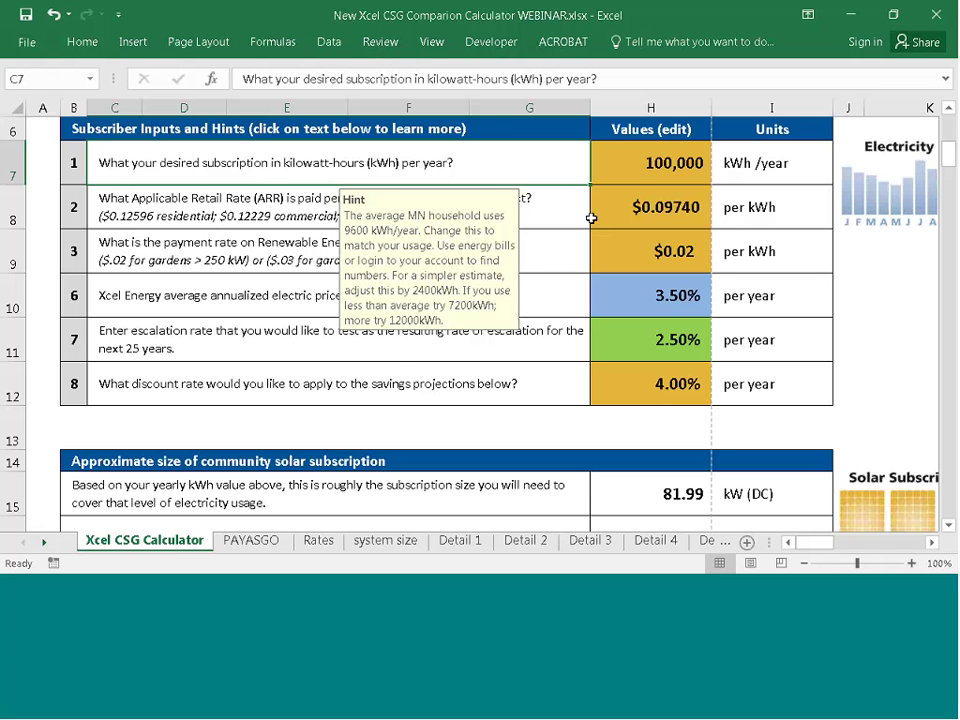
# Step: Review the subscriber input values, their hints and the approximate size of the community solar subscription
pyautogui.click(651, 170)
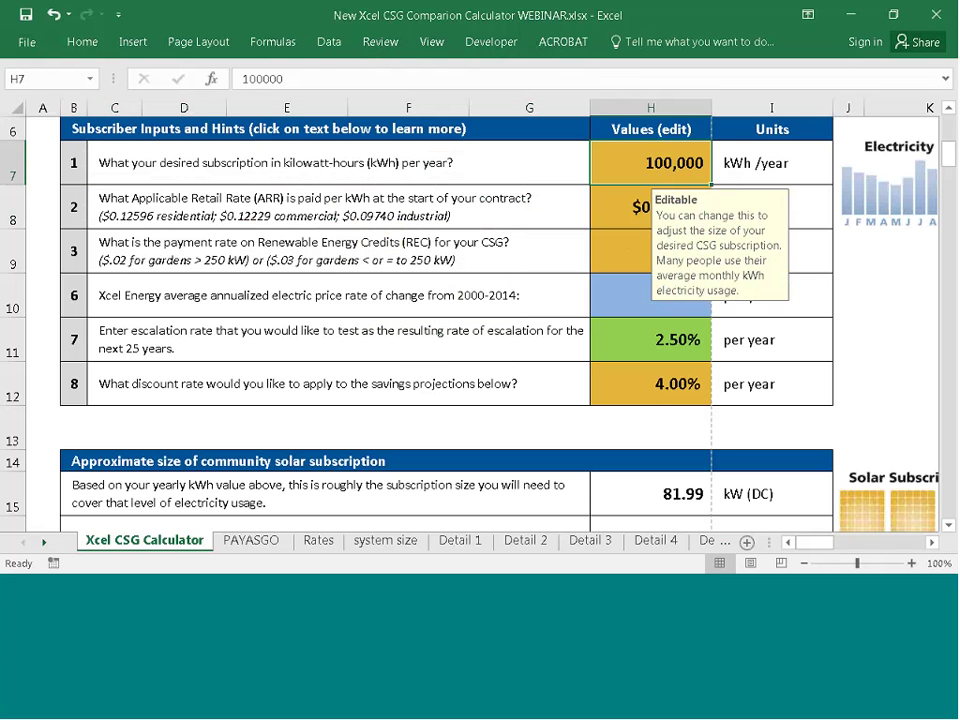
pyautogui.click(630, 420)
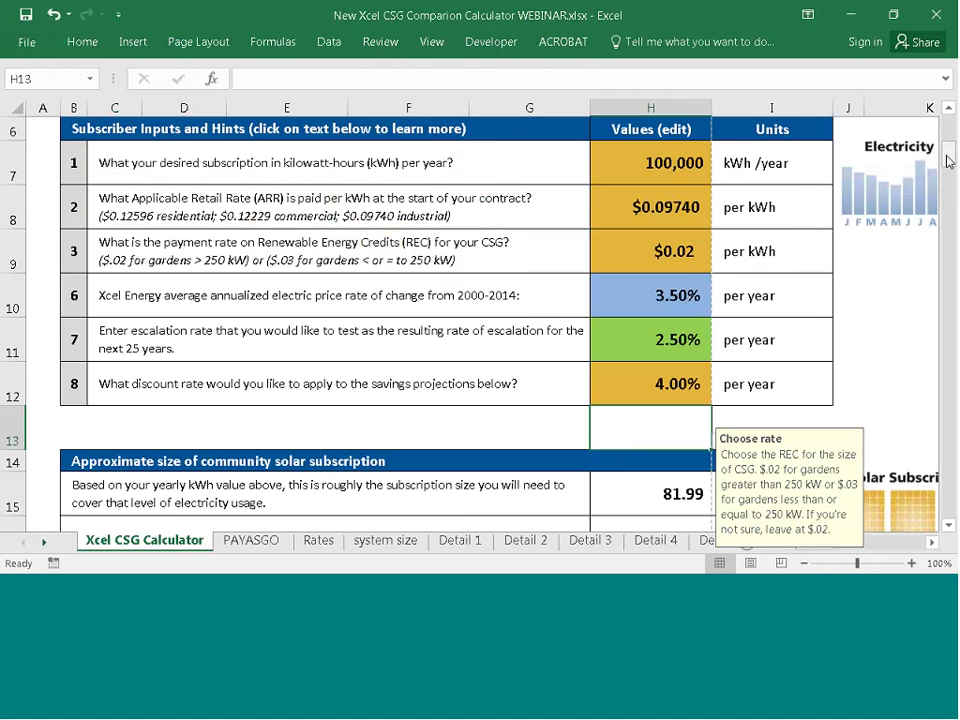
pyautogui.moveTo(948, 160); pyautogui.dragTo(948, 168)
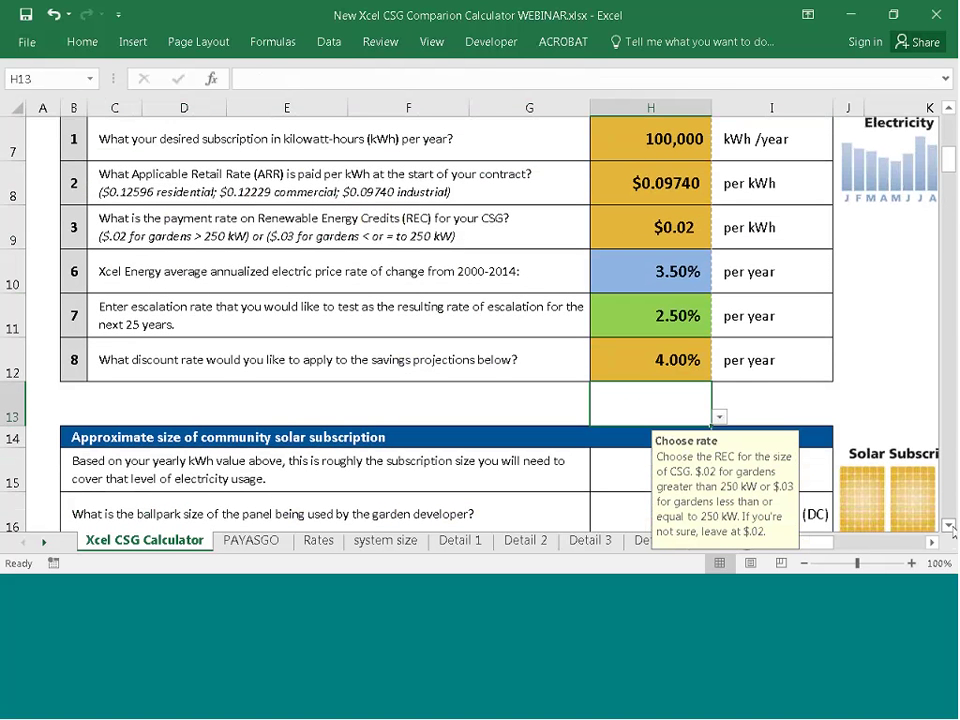
pyautogui.scroll(-2, 953, 533)
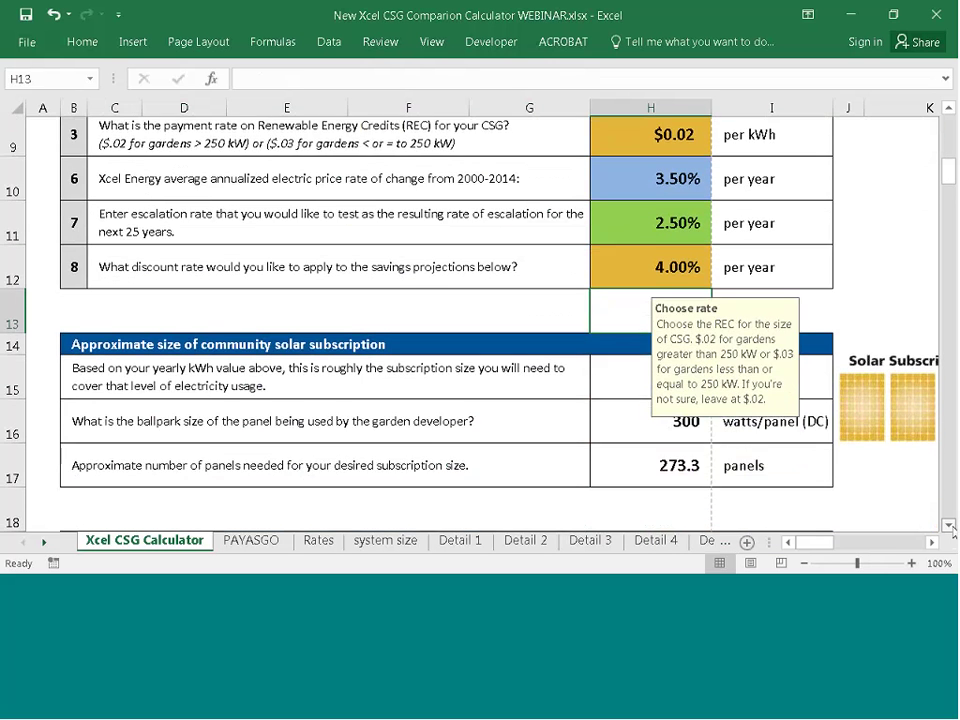
pyautogui.scroll(-2, 953, 533)
pyautogui.scroll(-2, 953, 533)
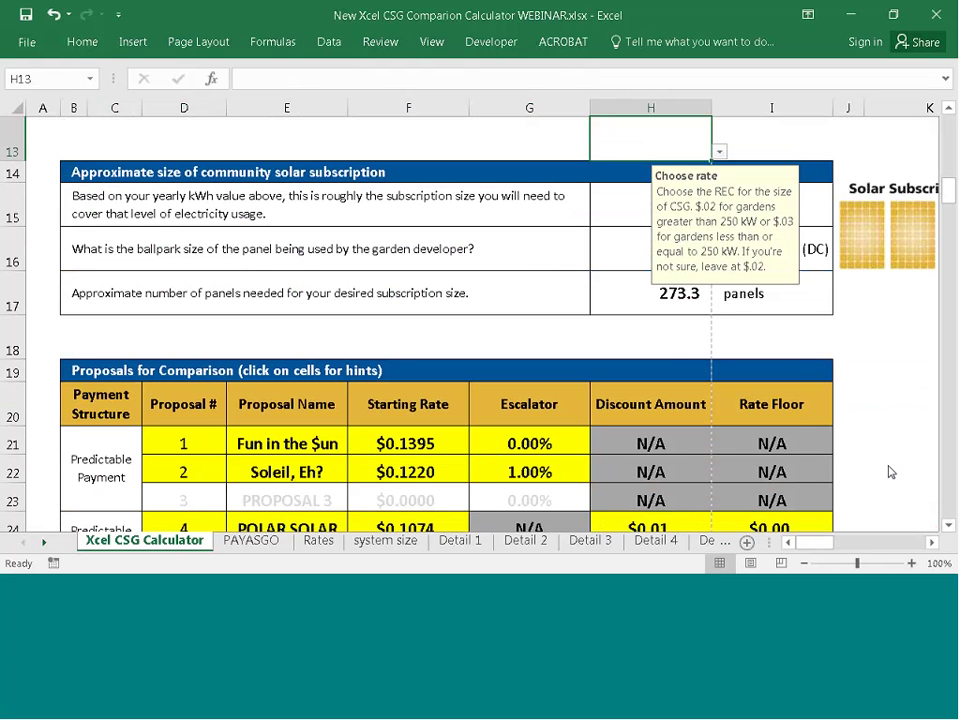
pyautogui.click(632, 339)
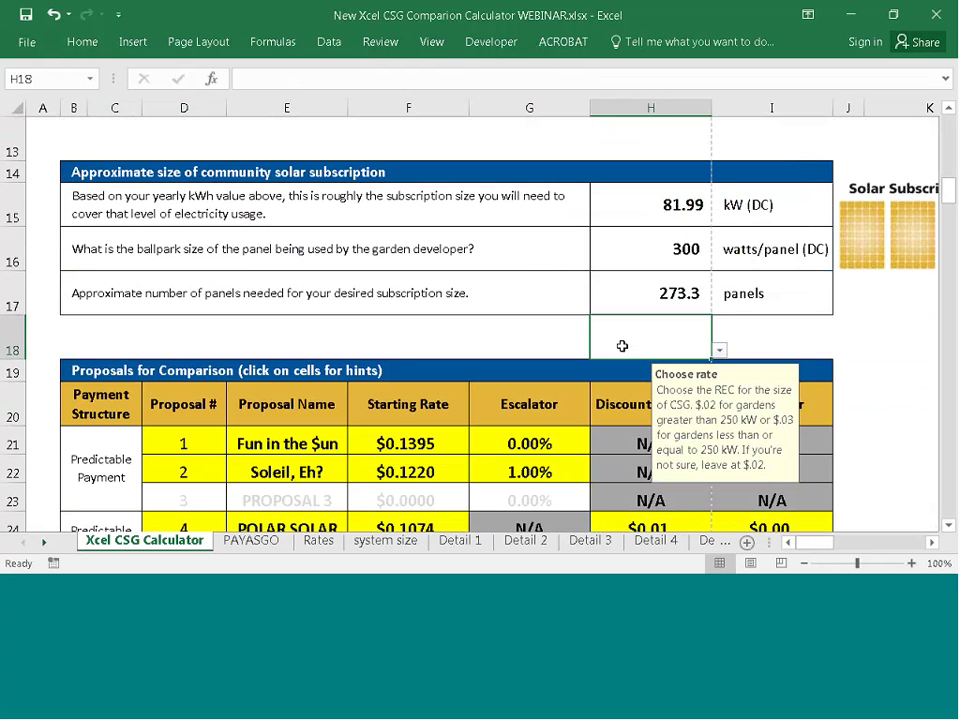
pyautogui.click(540, 339)
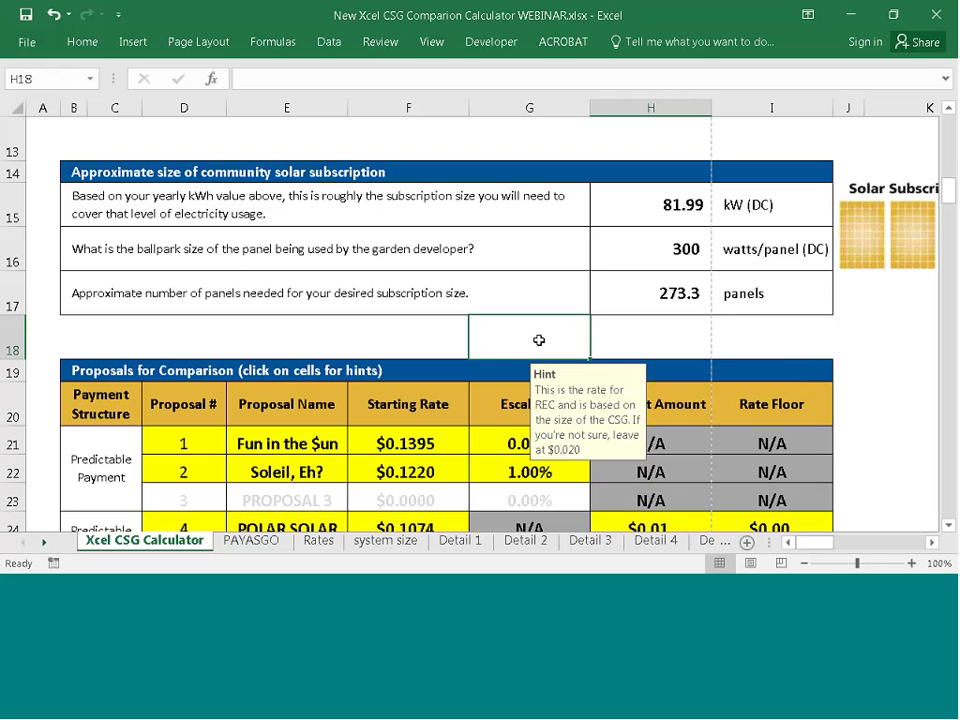
# Step: Examine the proposals for comparison and each one's monthly advantage or disadvantage over 25 years
pyautogui.click(948, 525)
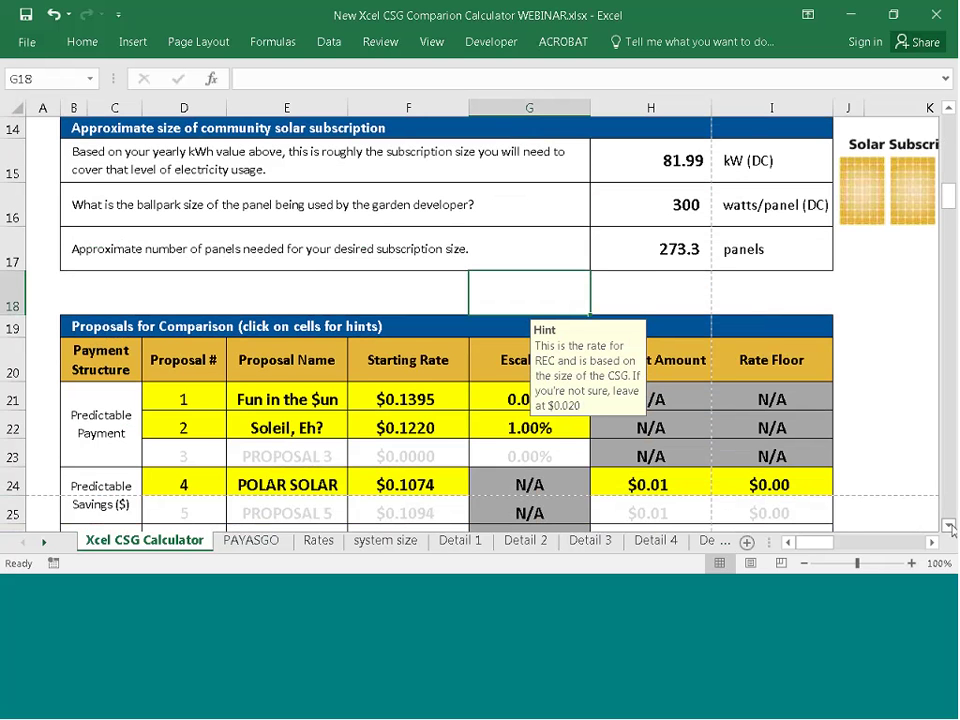
pyautogui.click(948, 525)
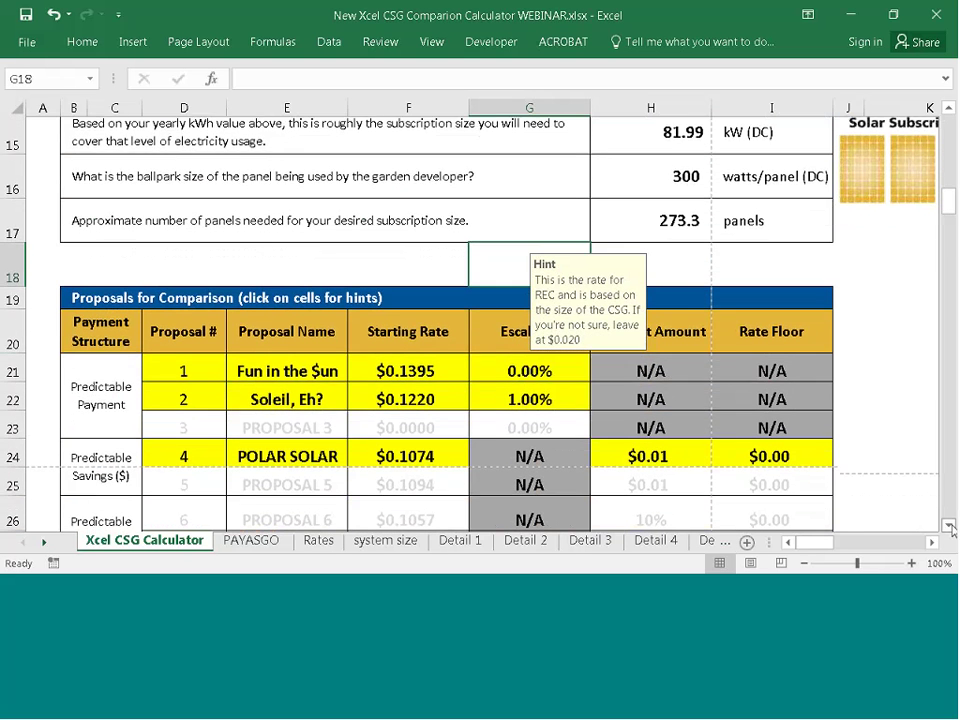
pyautogui.click(948, 525)
pyautogui.click(948, 525)
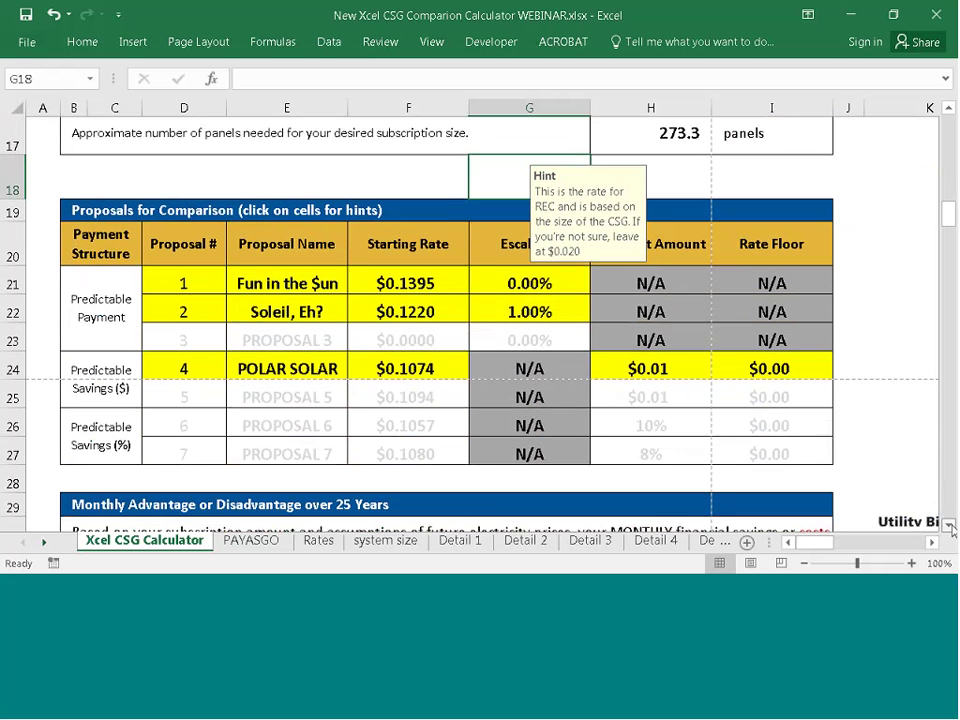
pyautogui.click(948, 525)
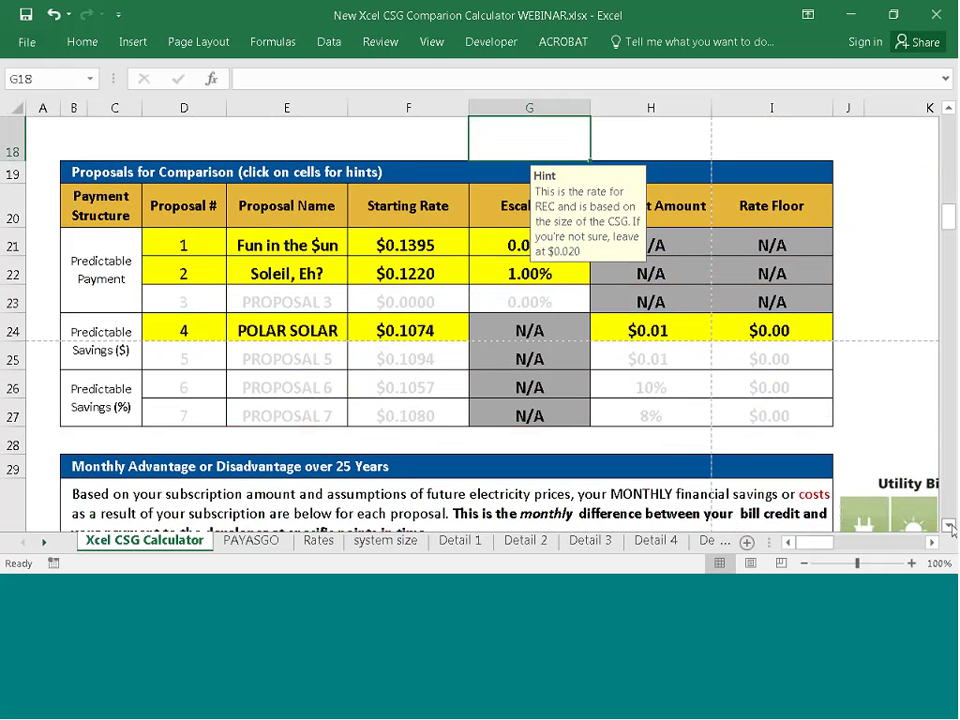
pyautogui.click(948, 525)
pyautogui.click(948, 525)
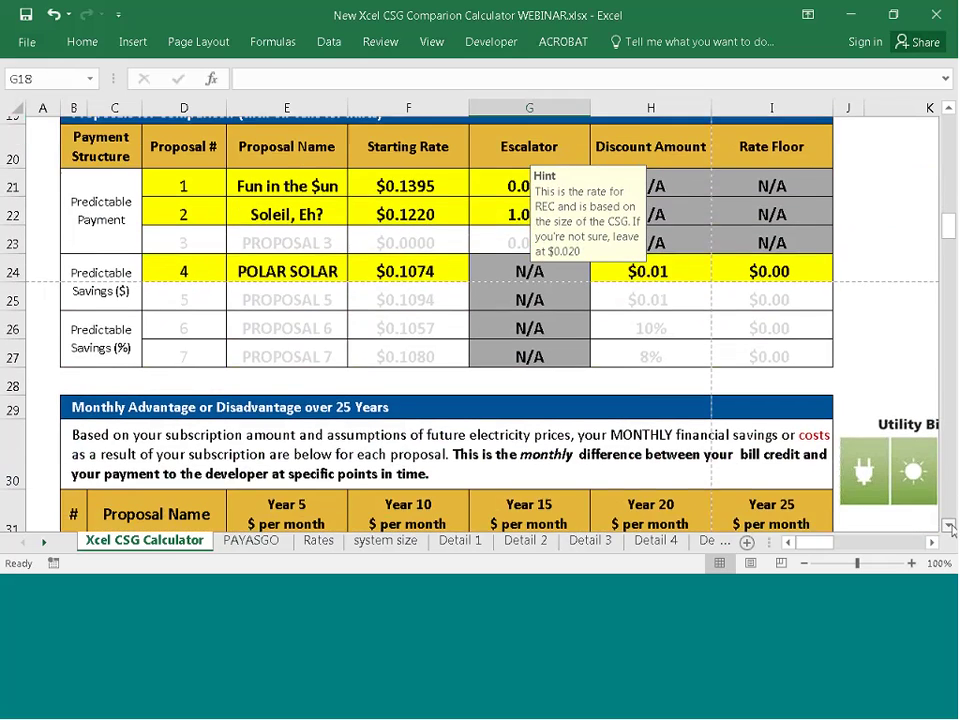
pyautogui.click(948, 525)
pyautogui.click(948, 525)
pyautogui.click(948, 525)
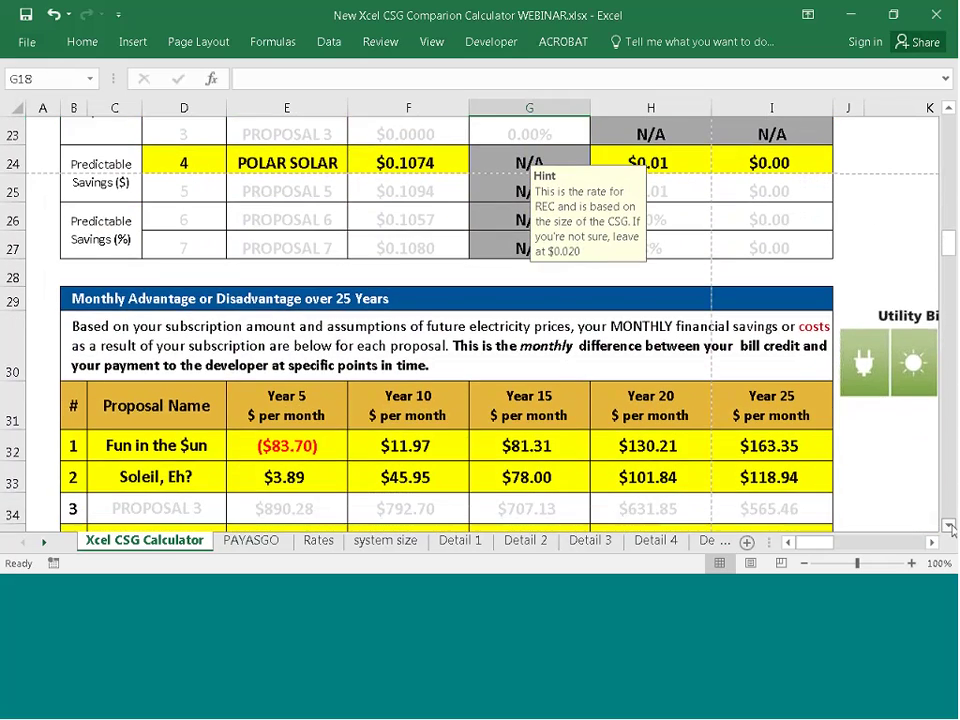
pyautogui.click(948, 525)
pyautogui.click(948, 525)
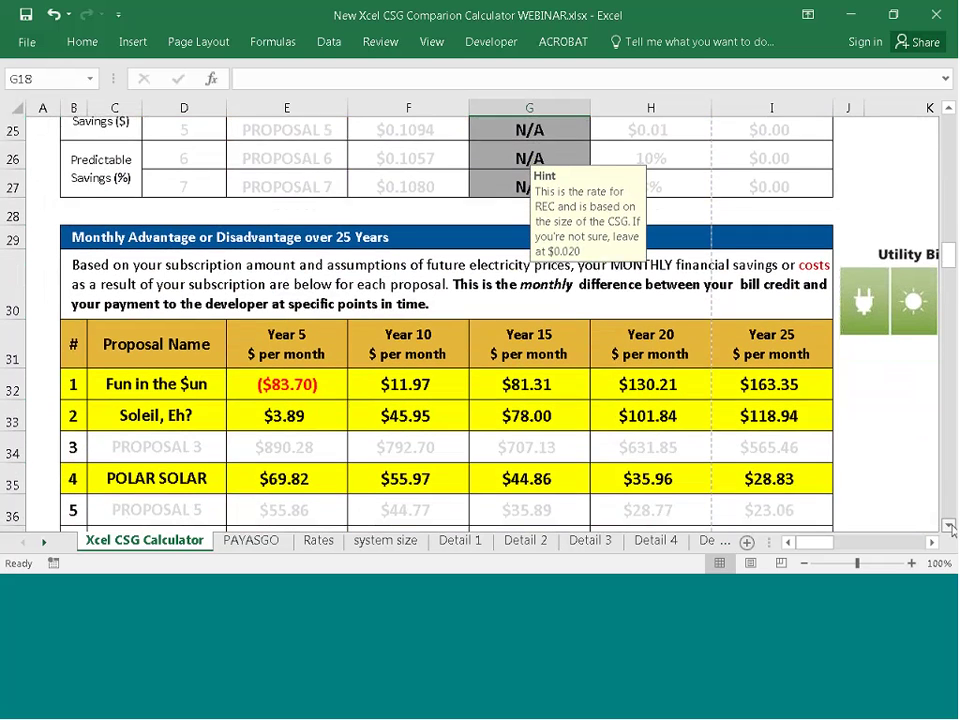
pyautogui.click(948, 525)
pyautogui.click(948, 525)
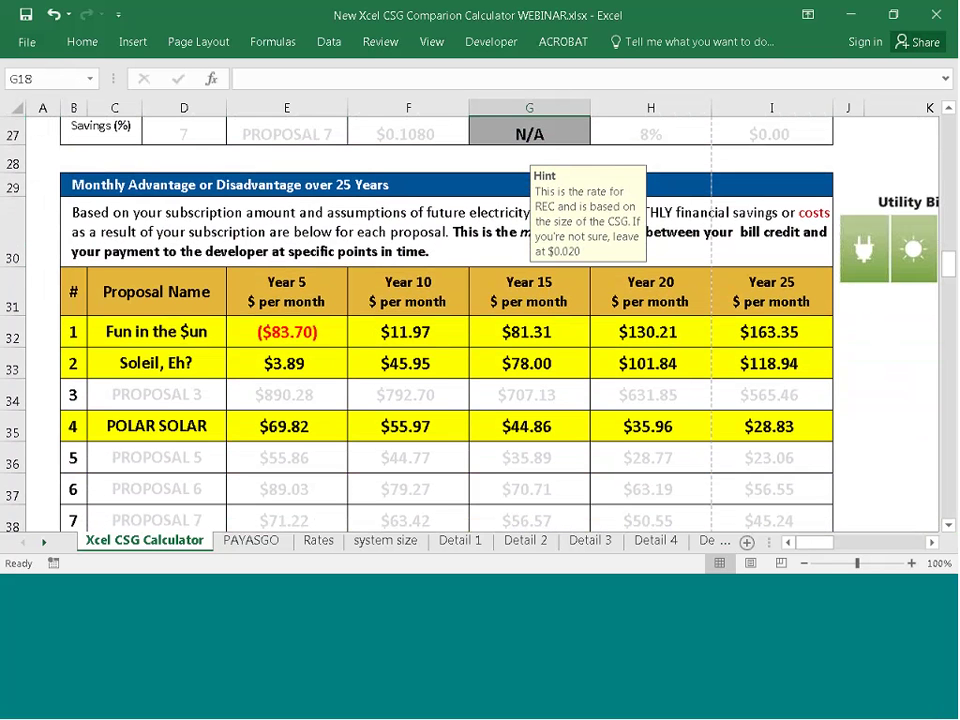
# Step: Examine the cumulative advantage or disadvantage table to compare the proposals' savings after 5 to 25 years
pyautogui.click(947, 526)
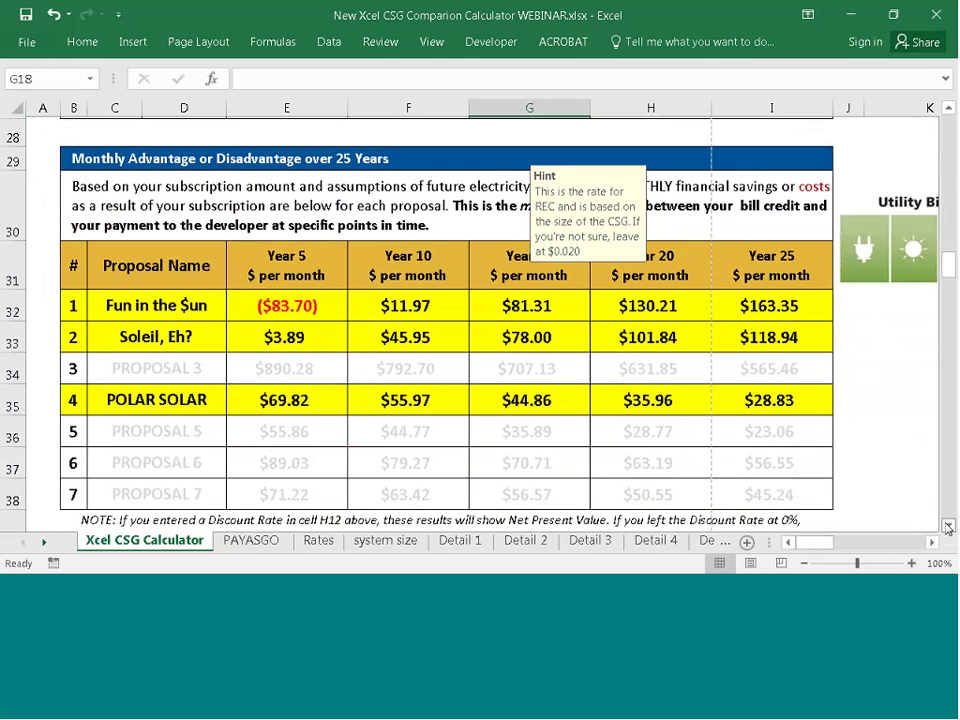
pyautogui.click(947, 526)
pyautogui.click(947, 526)
pyautogui.click(947, 526)
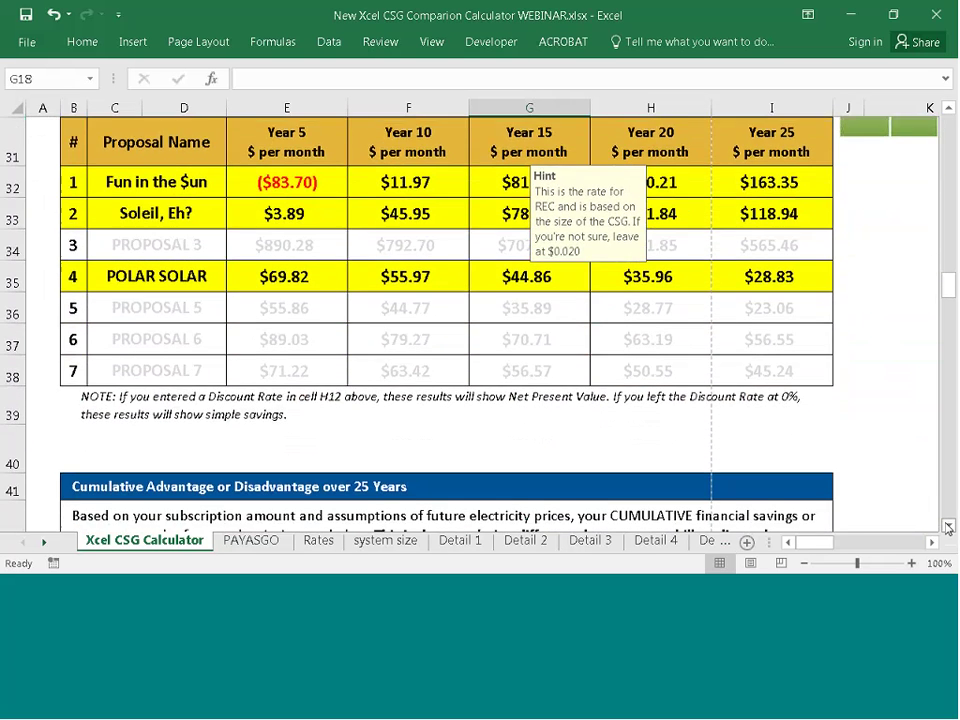
pyautogui.click(947, 526)
pyautogui.click(947, 526)
pyautogui.click(947, 526)
pyautogui.click(947, 526)
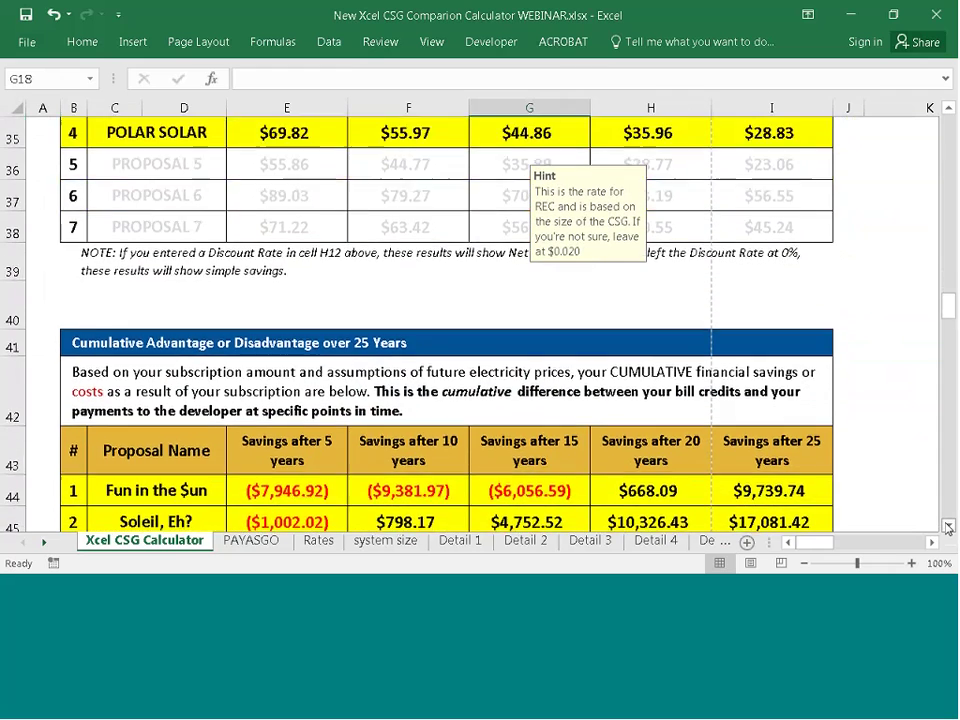
pyautogui.click(947, 526)
pyautogui.click(947, 526)
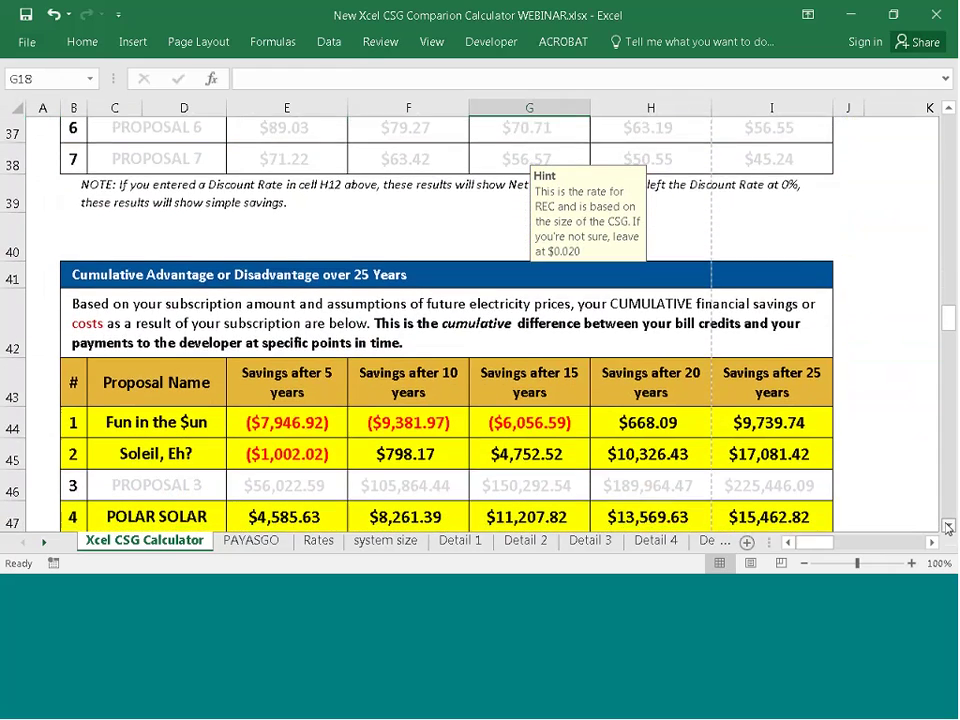
pyautogui.click(947, 526)
pyautogui.click(947, 526)
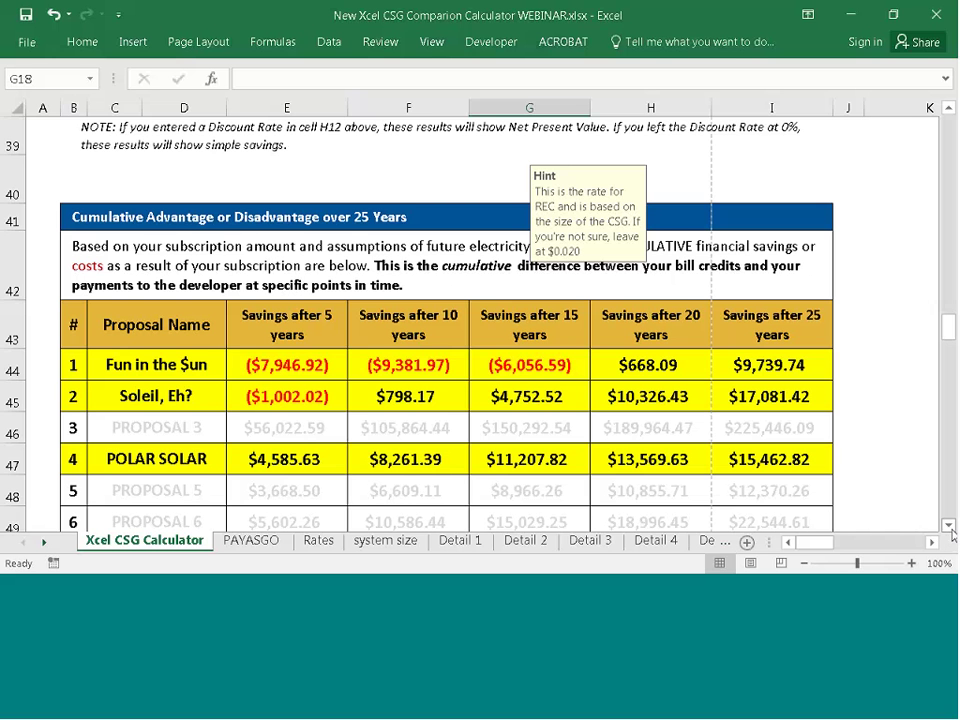
# Step: Examine the 25-year electricity rates graph, comparing the tested and historic bill credit rates with the proposals
pyautogui.click(951, 525)
pyautogui.click(951, 525)
pyautogui.click(951, 525)
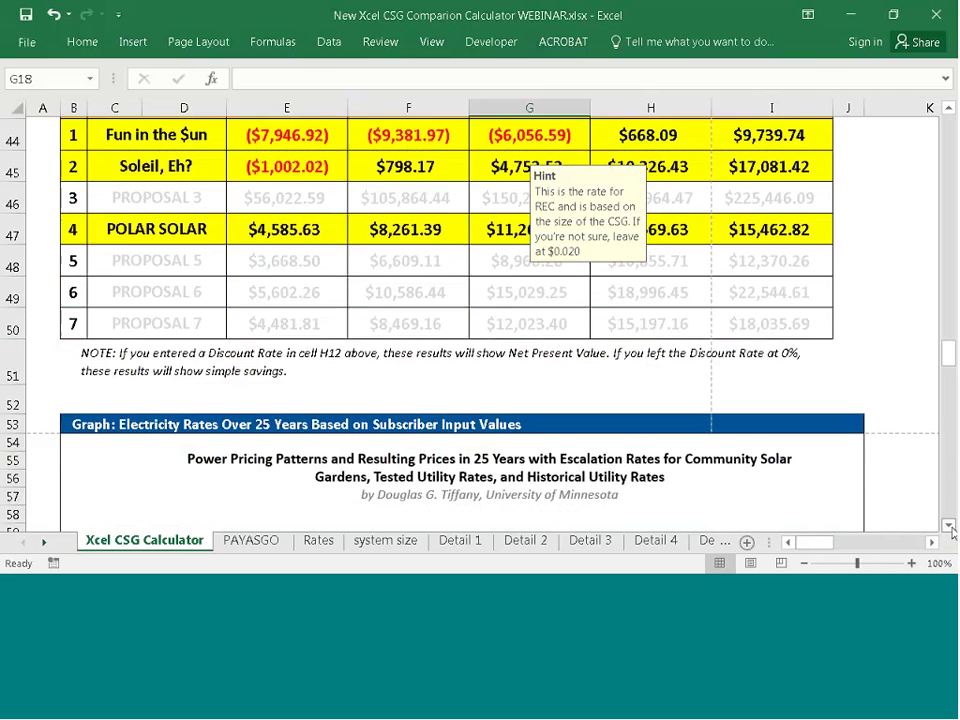
pyautogui.click(951, 525)
pyautogui.click(951, 525)
pyautogui.click(951, 525)
pyautogui.click(951, 525)
pyautogui.click(951, 525)
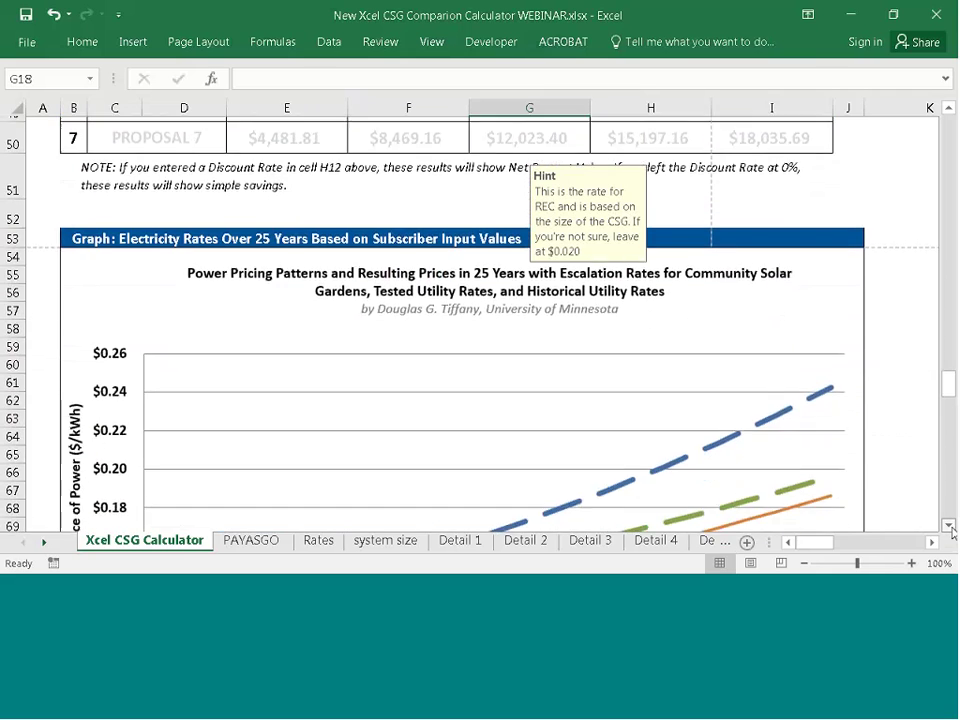
pyautogui.click(951, 525)
pyautogui.scroll(-3, 951, 525)
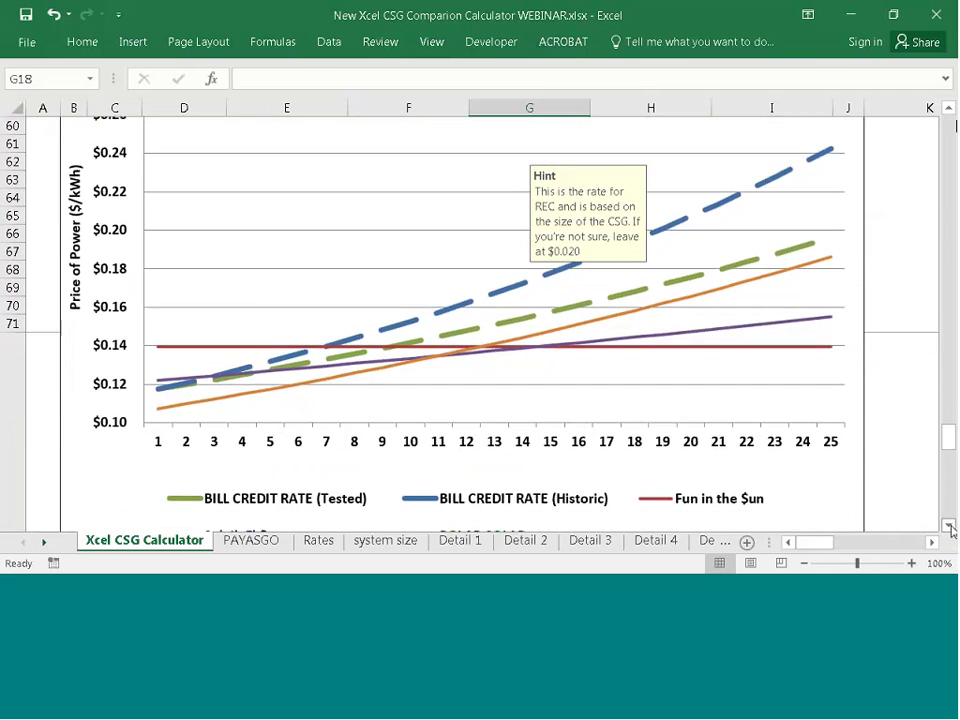
pyautogui.click(950, 114)
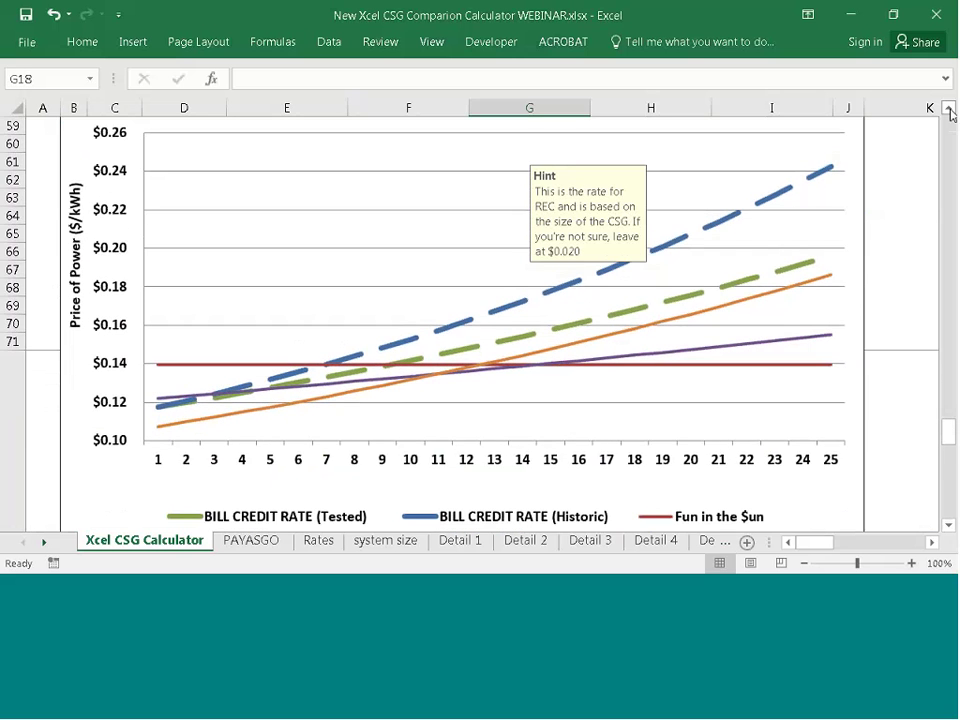
pyautogui.click(950, 114)
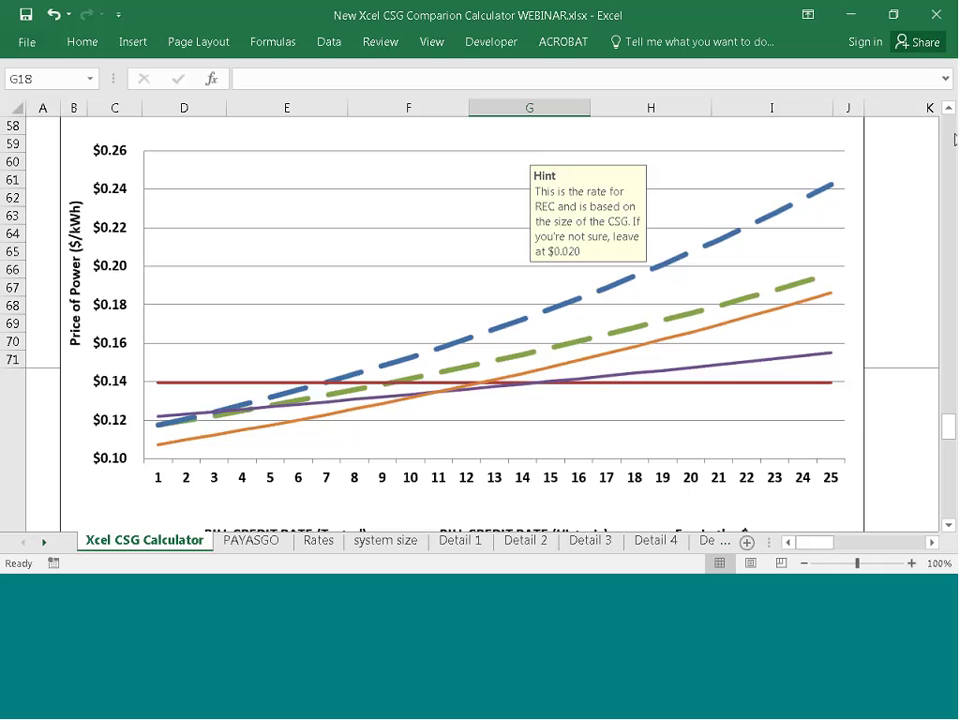
pyautogui.click(949, 524)
pyautogui.click(949, 524)
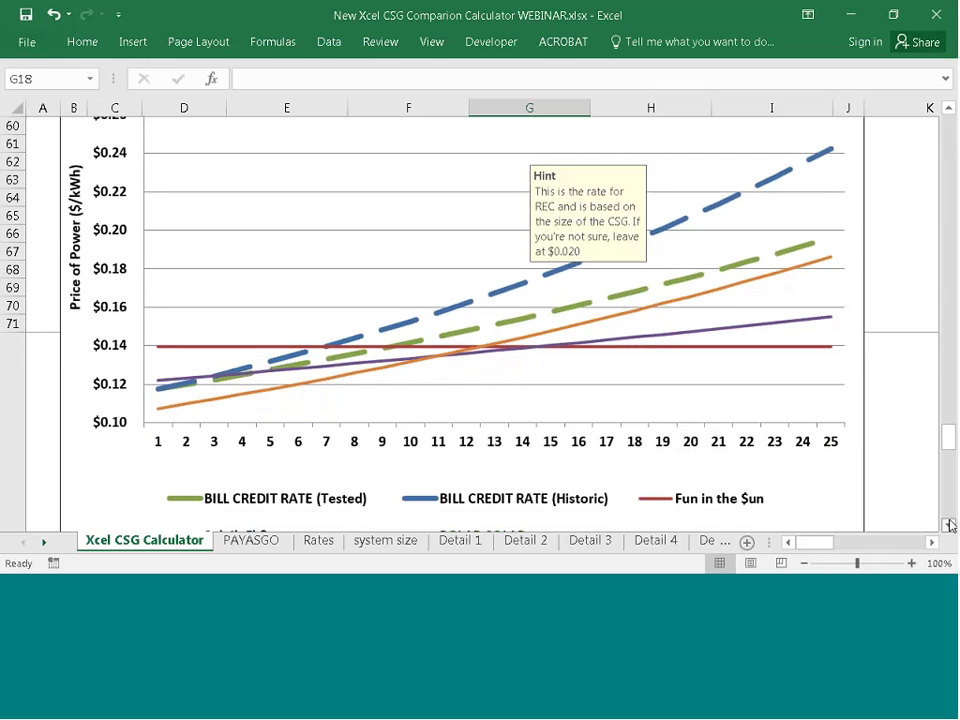
pyautogui.click(949, 524)
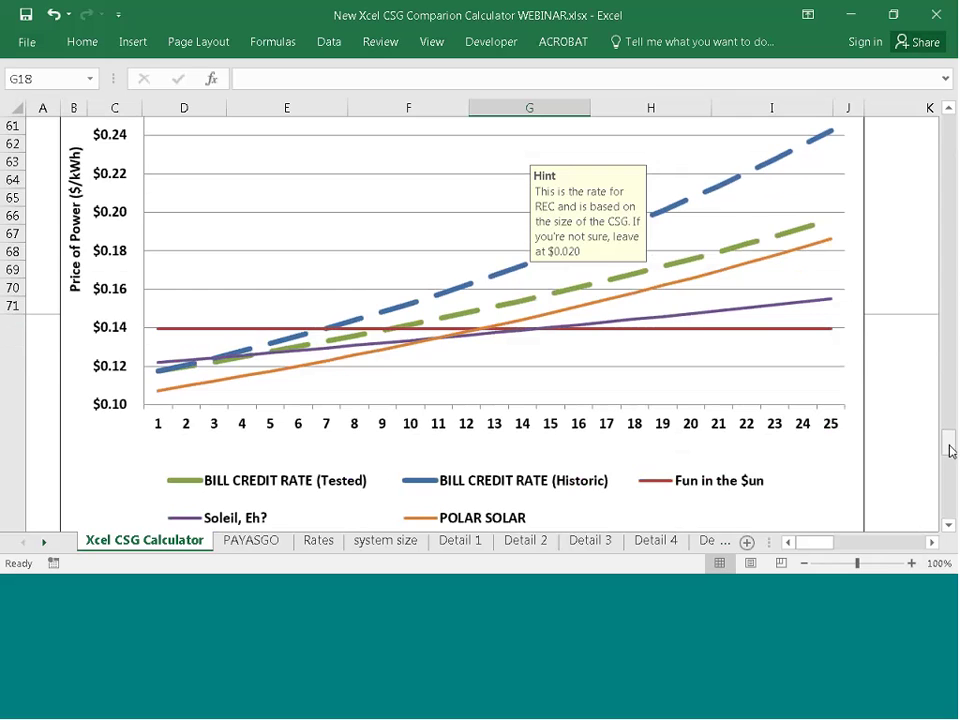
# Step: Set the escalation rate tested for the next 25 years to 3.5% among the subscriber inputs
pyautogui.moveTo(951, 446); pyautogui.dragTo(934, 341)
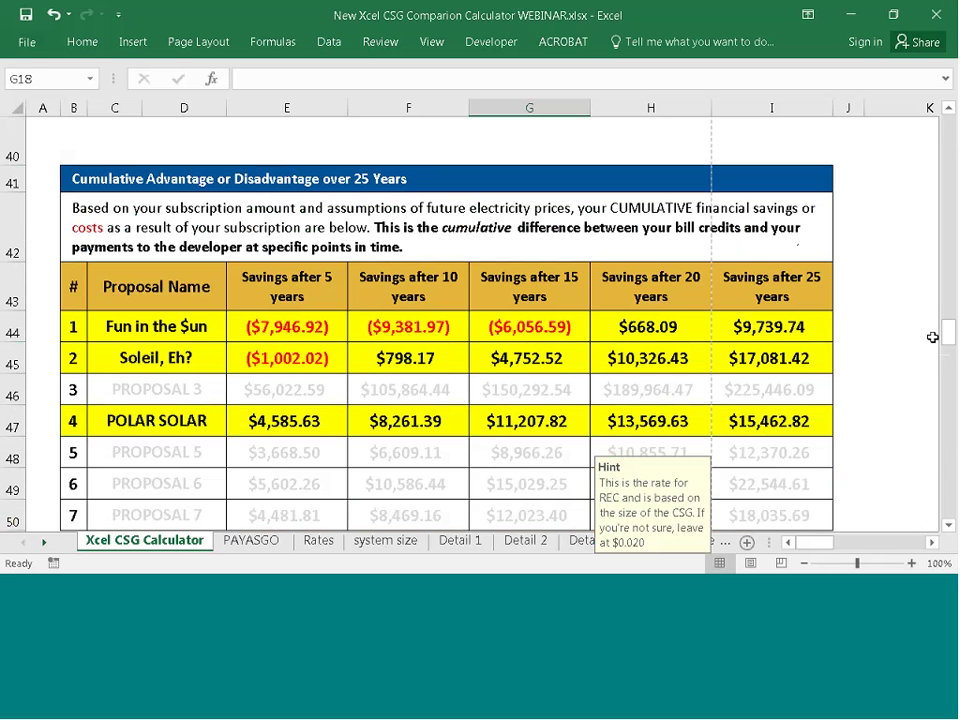
pyautogui.moveTo(946, 347); pyautogui.dragTo(949, 175)
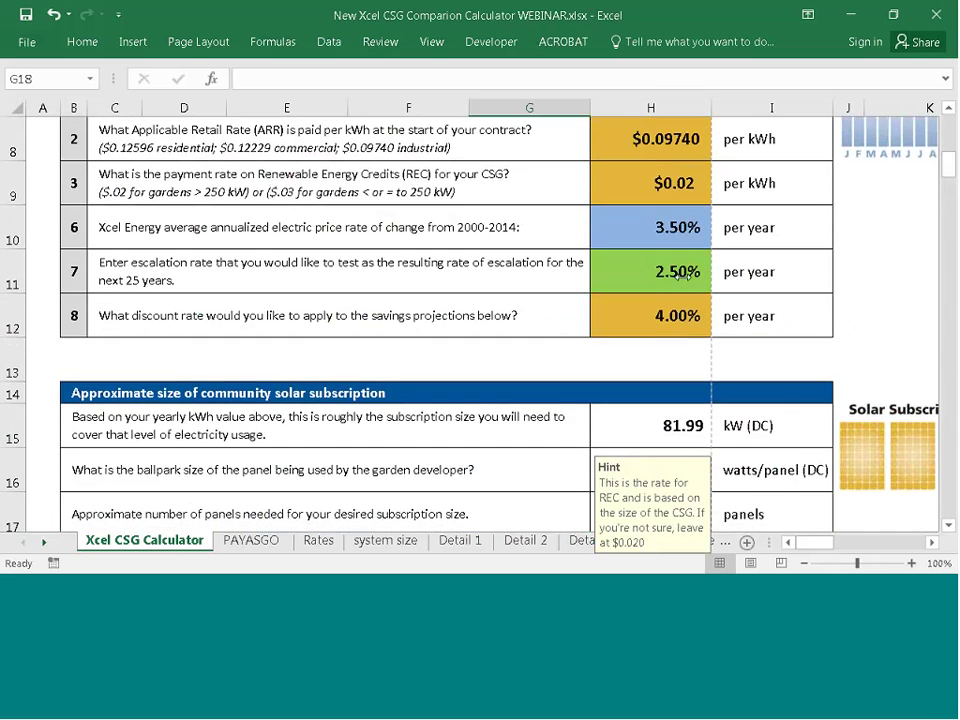
pyautogui.click(660, 277)
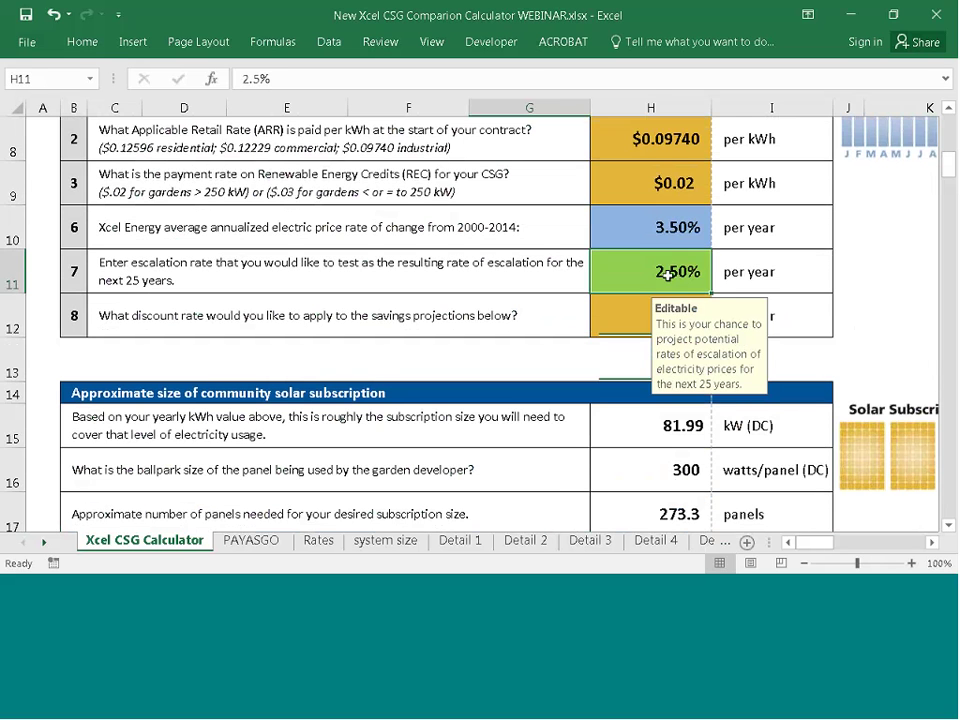
pyautogui.write('3.5')
pyautogui.press('Return')
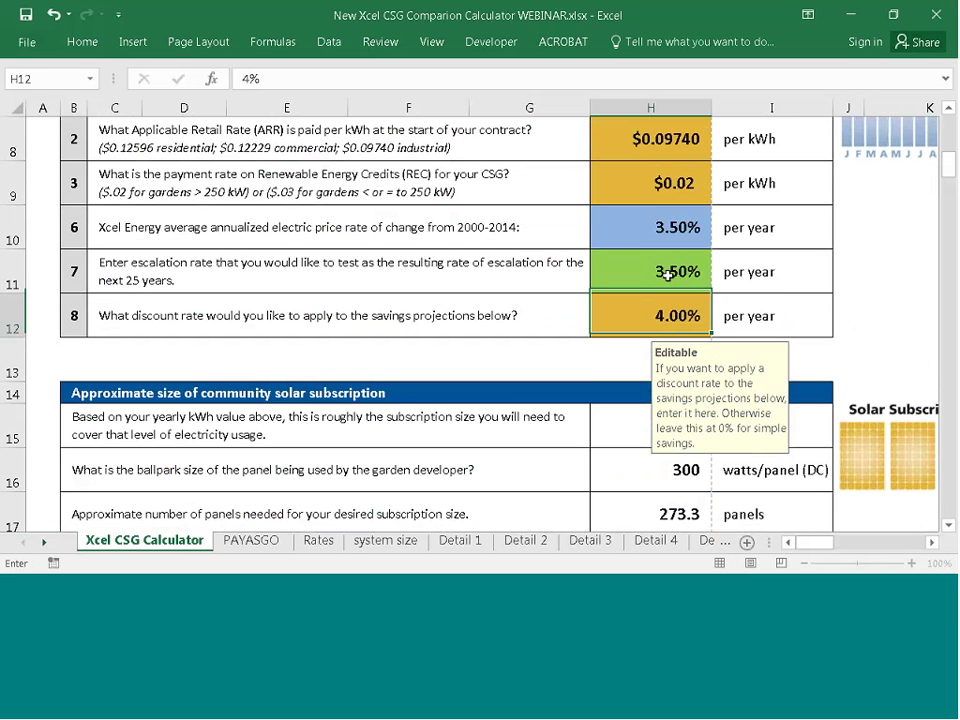
pyautogui.moveTo(949, 163); pyautogui.dragTo(947, 321)
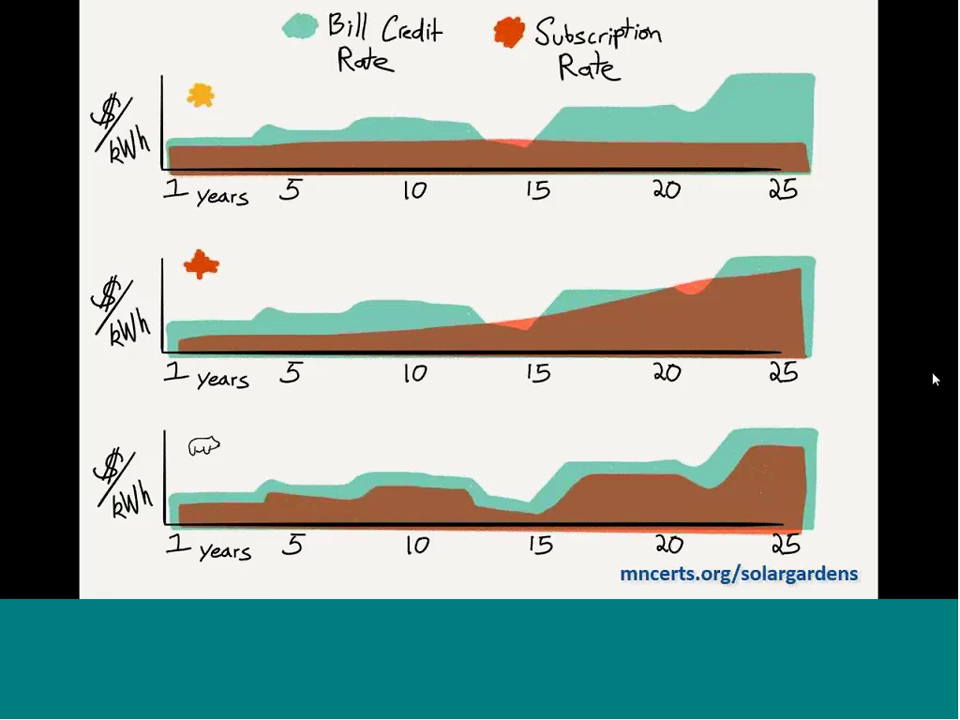
pyautogui.press('Right')
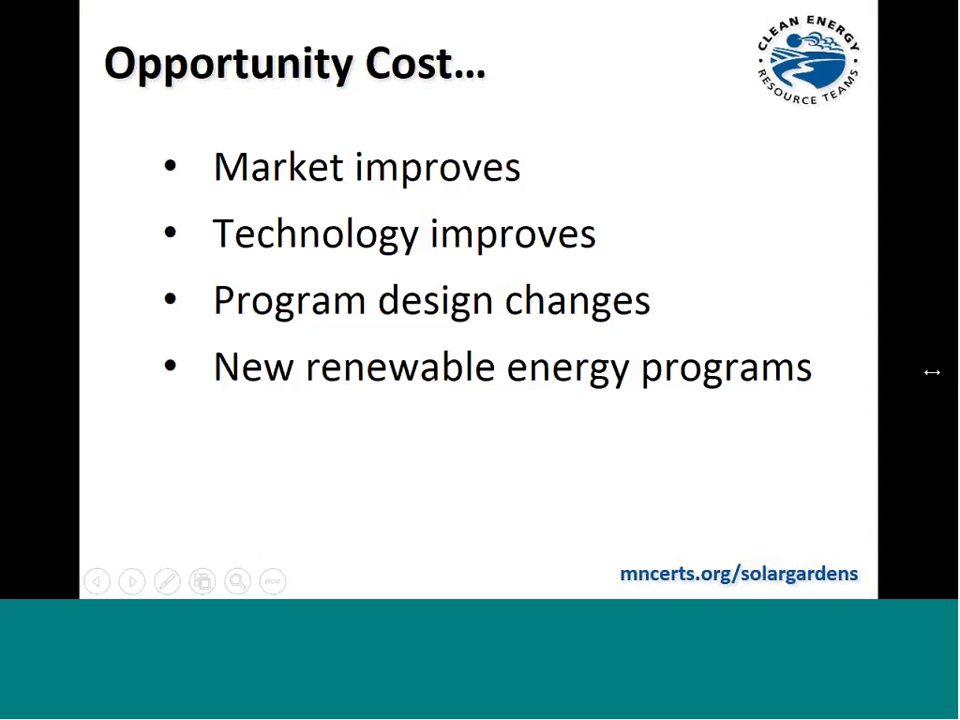